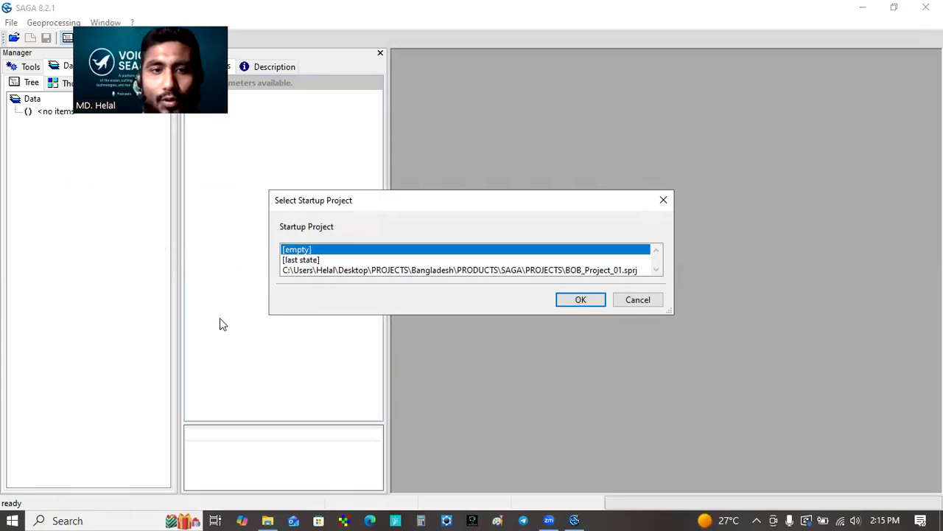
Step: Start with an empty project and load the TM_WORLD_BORDERS-0.3.shp shapefile
{"action": "left_click", "coordinate": [580, 301]}
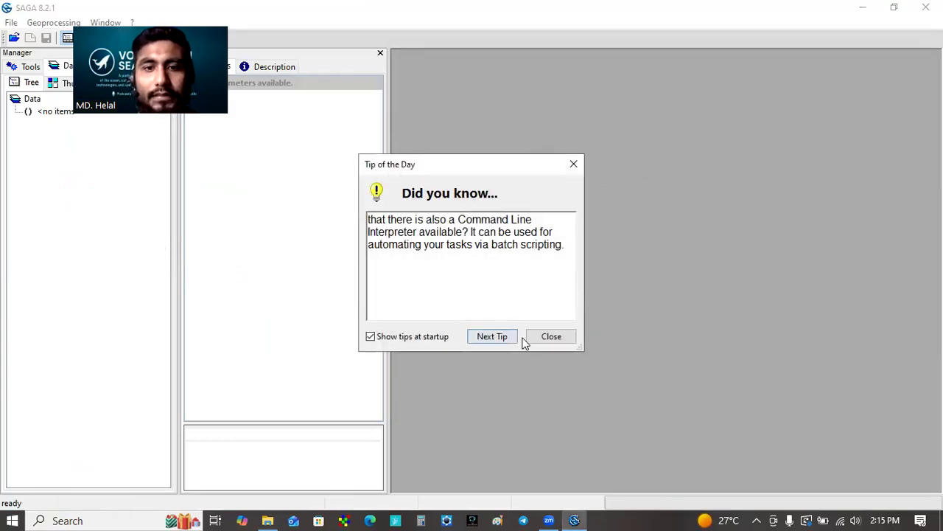
{"action": "left_click", "coordinate": [546, 336]}
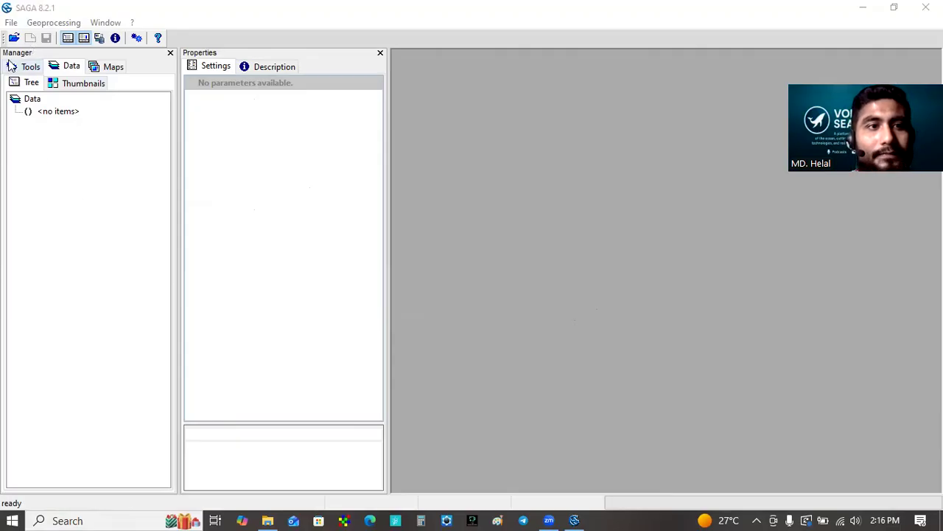
{"action": "left_click", "coordinate": [12, 24]}
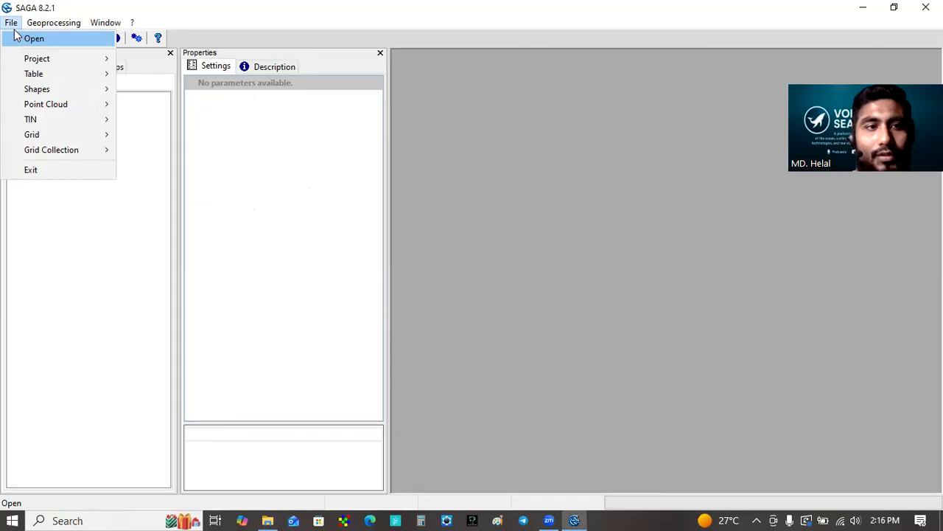
{"action": "left_click", "coordinate": [34, 41]}
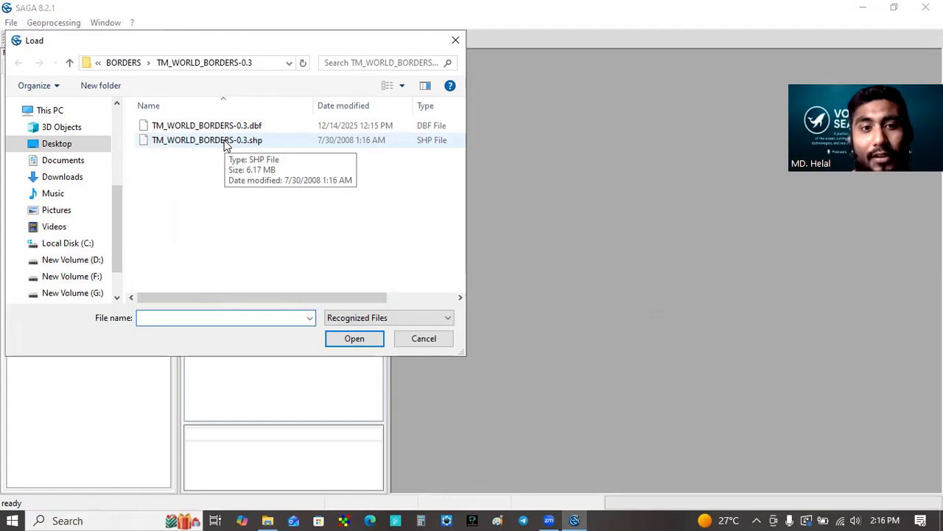
{"action": "left_click", "coordinate": [225, 141]}
{"action": "left_click", "coordinate": [371, 341]}
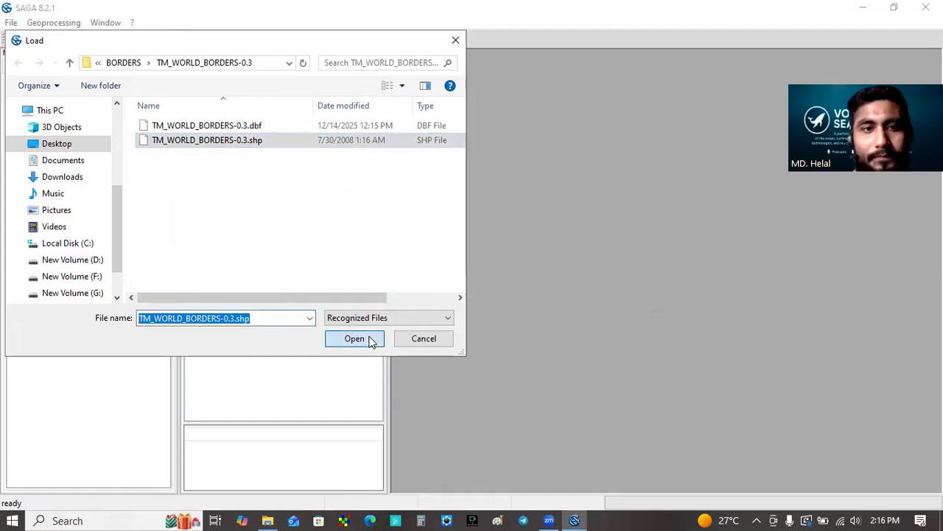
Step: Add the TM_WORLD_BORDERS-0.3 polygon layer to a map and show it at full extent
{"action": "left_click", "coordinate": [100, 135]}
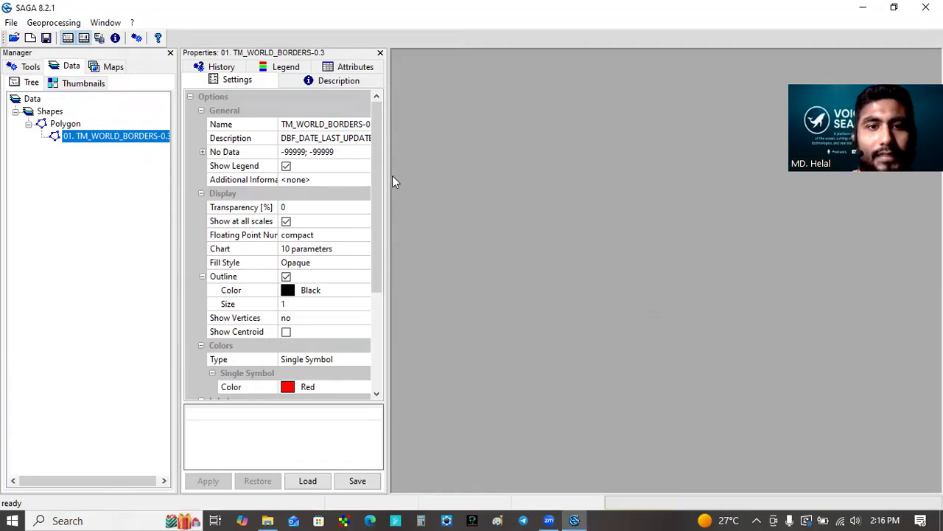
{"action": "right_click", "coordinate": [129, 138]}
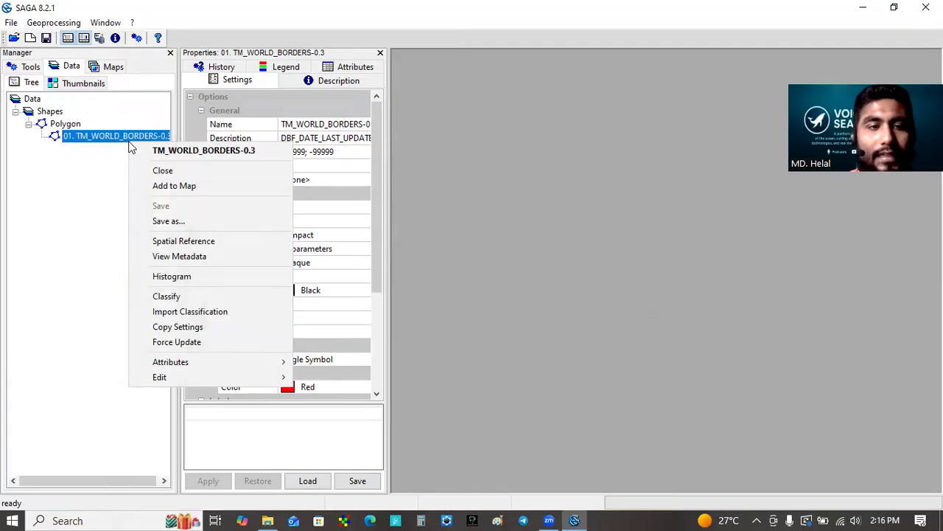
{"action": "left_click", "coordinate": [164, 190]}
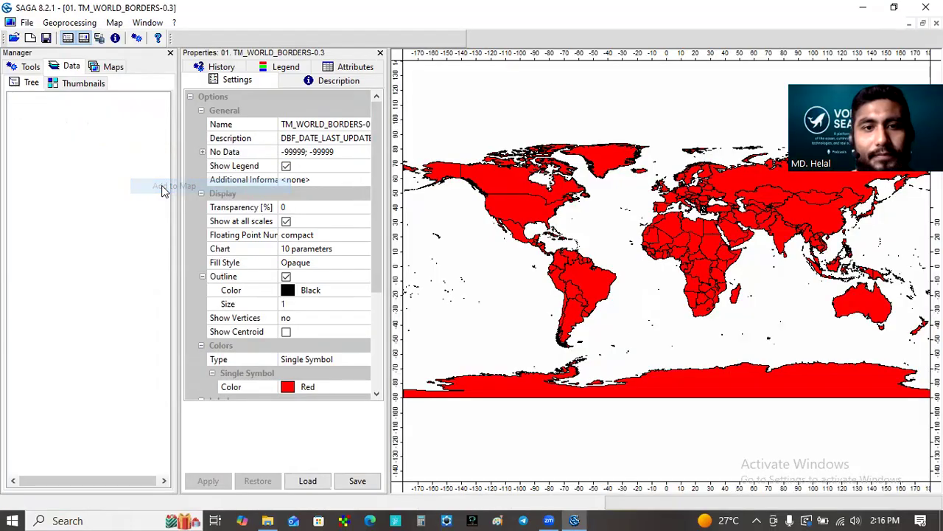
{"action": "left_click", "coordinate": [421, 200]}
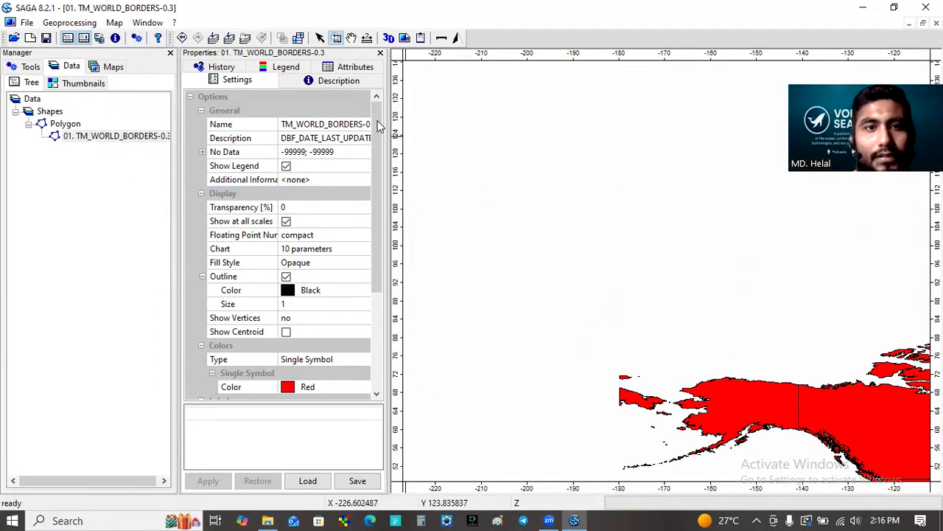
{"action": "left_click", "coordinate": [213, 38]}
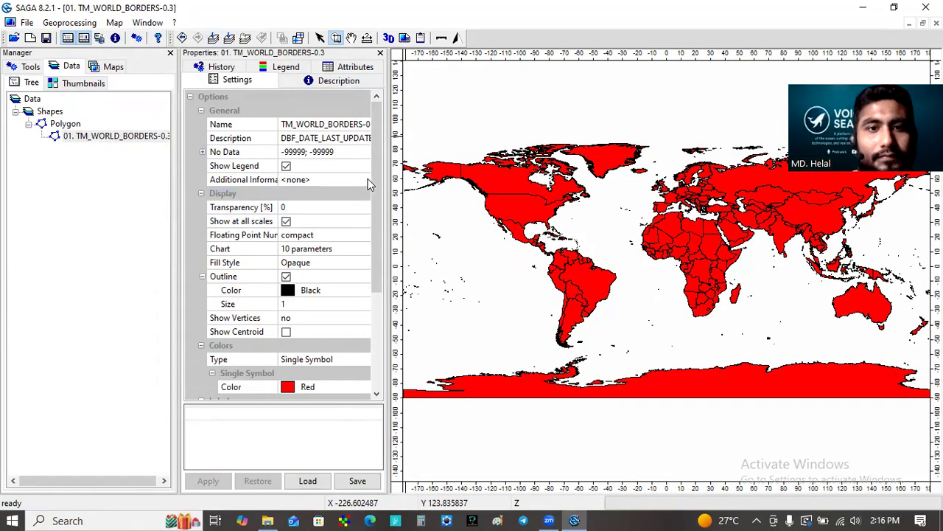
Step: Set the layer's color type to Graduated Colors, based on the UN attribute
{"action": "left_click_drag", "start_coordinate": [389, 184], "coordinate": [418, 262]}
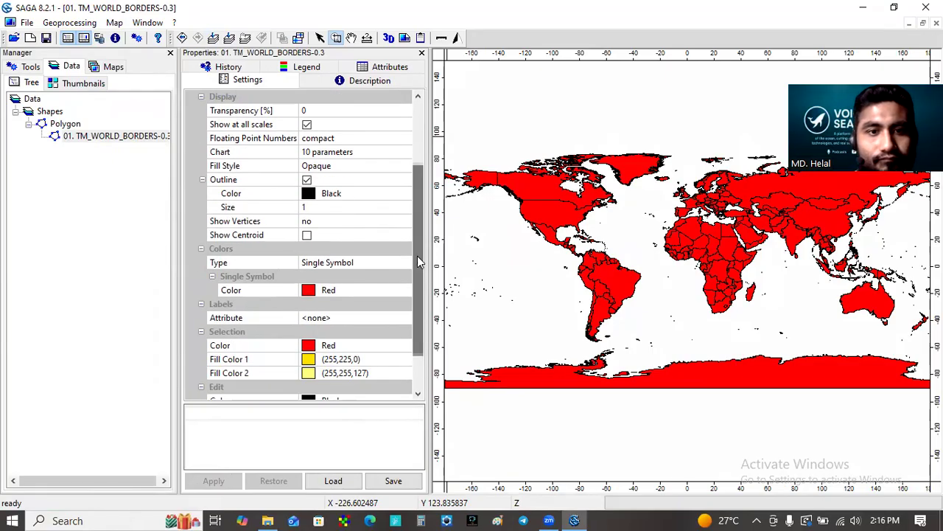
{"action": "left_click", "coordinate": [361, 263]}
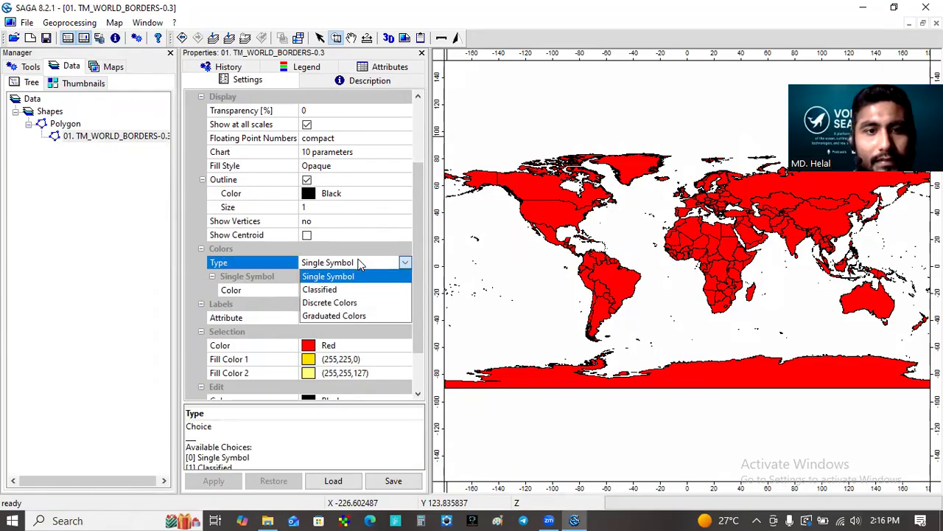
{"action": "left_click", "coordinate": [354, 314]}
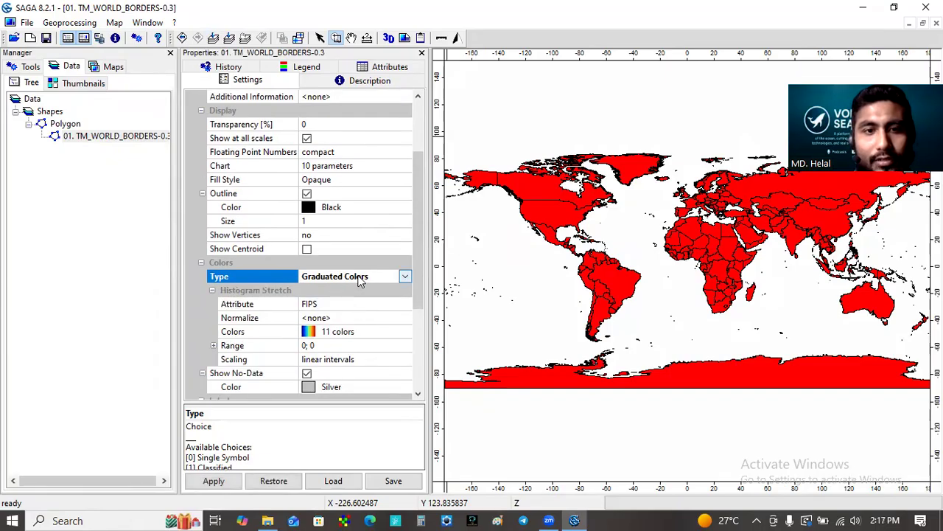
{"action": "left_click", "coordinate": [354, 304]}
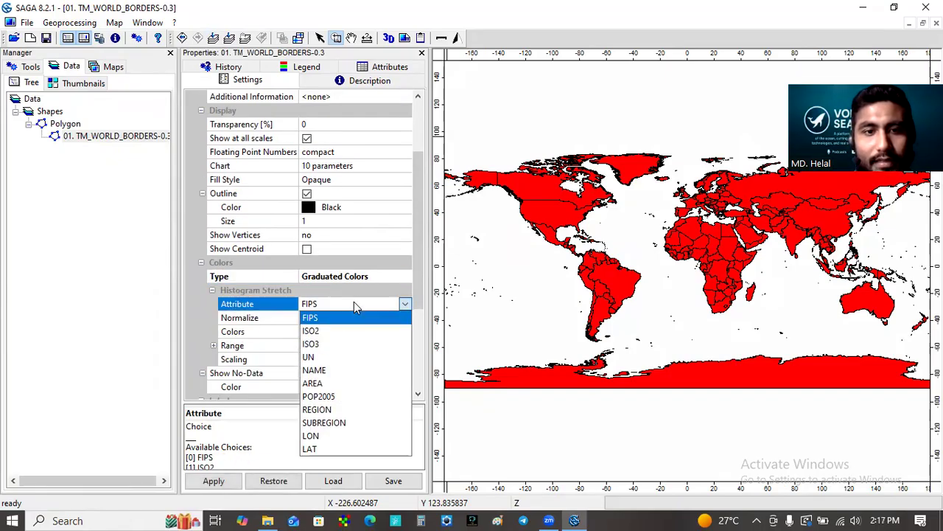
{"action": "left_click", "coordinate": [327, 357]}
Step: Set the color count to 60 with the blue-to-red rainbow palette and apply the settings to the layer
{"action": "left_click", "coordinate": [362, 338]}
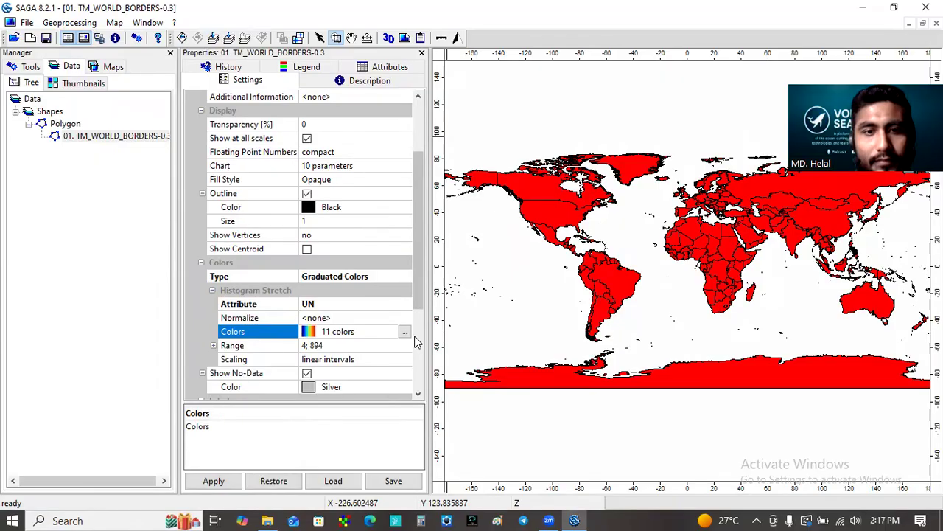
{"action": "left_click", "coordinate": [405, 332]}
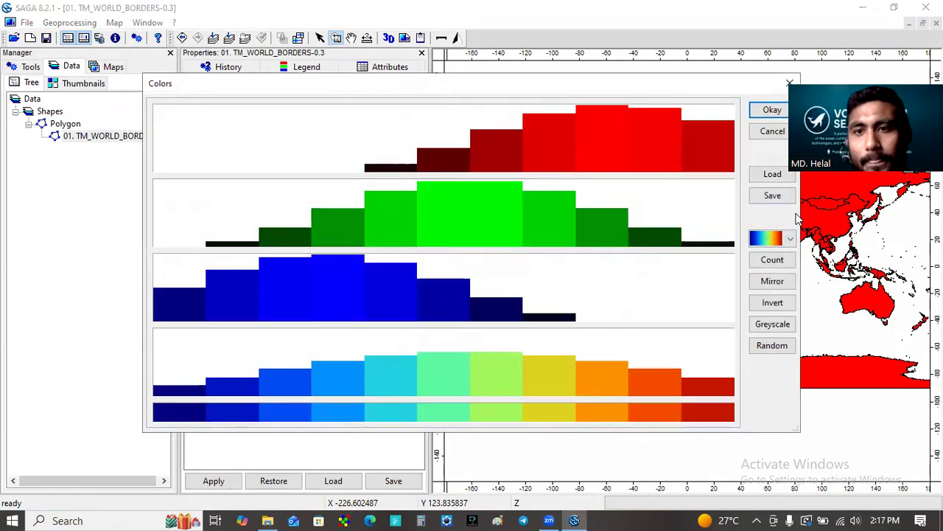
{"action": "left_click", "coordinate": [783, 262]}
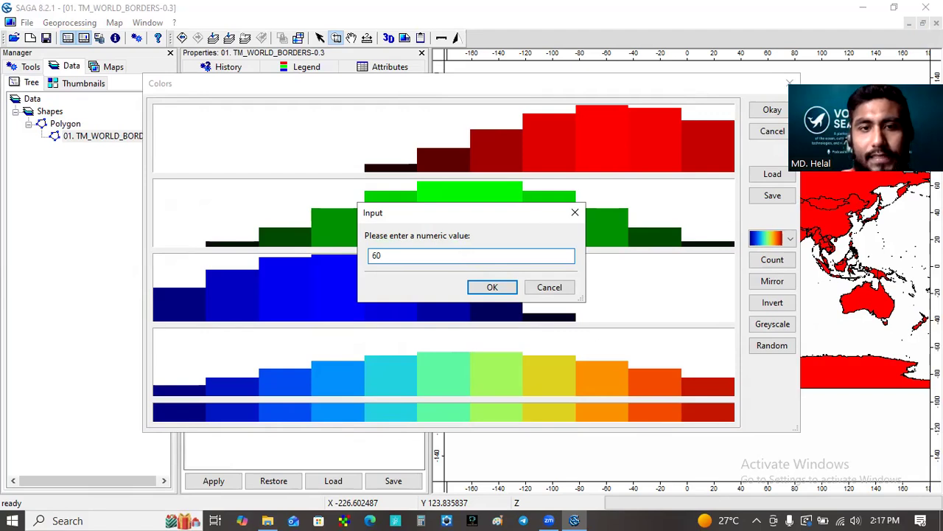
{"action": "left_click", "coordinate": [487, 288]}
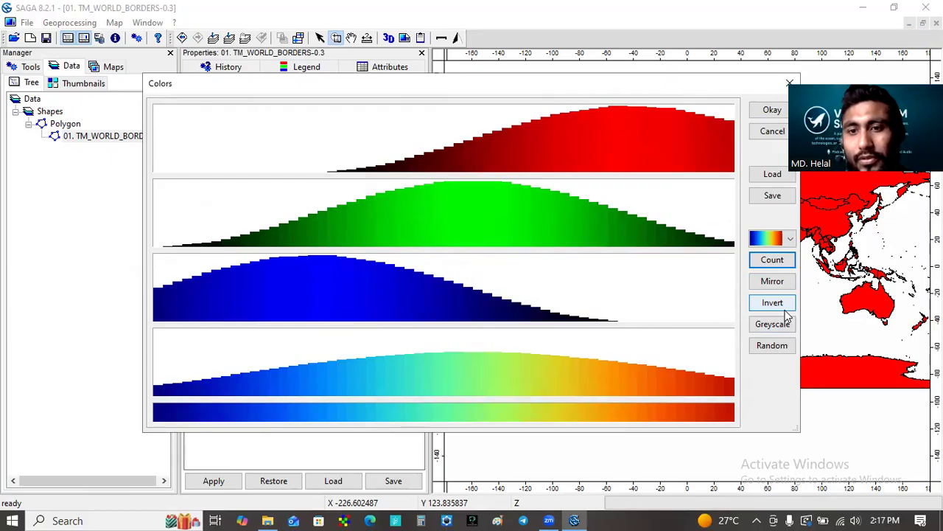
{"action": "left_click", "coordinate": [775, 348]}
{"action": "left_click", "coordinate": [791, 237]}
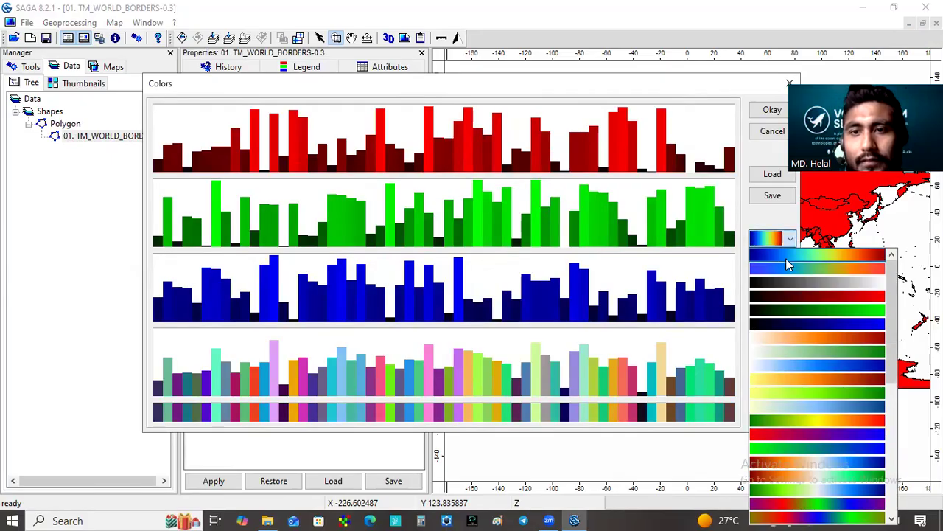
{"action": "left_click", "coordinate": [786, 260]}
{"action": "left_click", "coordinate": [772, 110]}
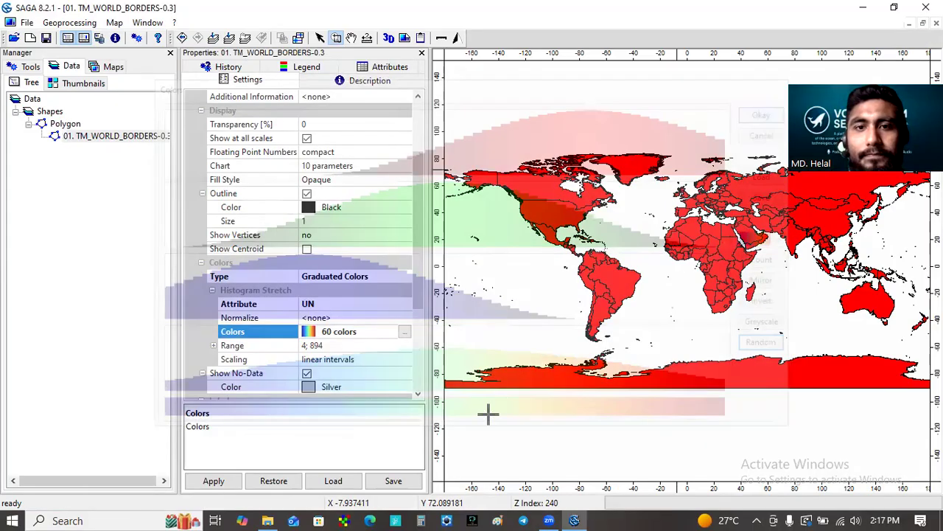
{"action": "left_click", "coordinate": [214, 481]}
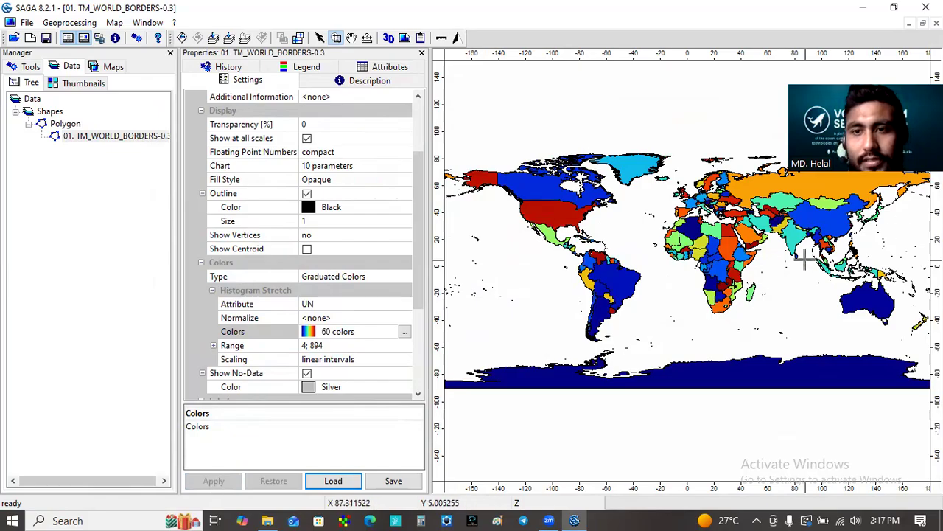
Step: Start the Create Grid System tool from the Grid tool library with an initialization value of 1 and a cellsize of 0.01
{"action": "left_click_drag", "start_coordinate": [771, 198], "coordinate": [914, 337]}
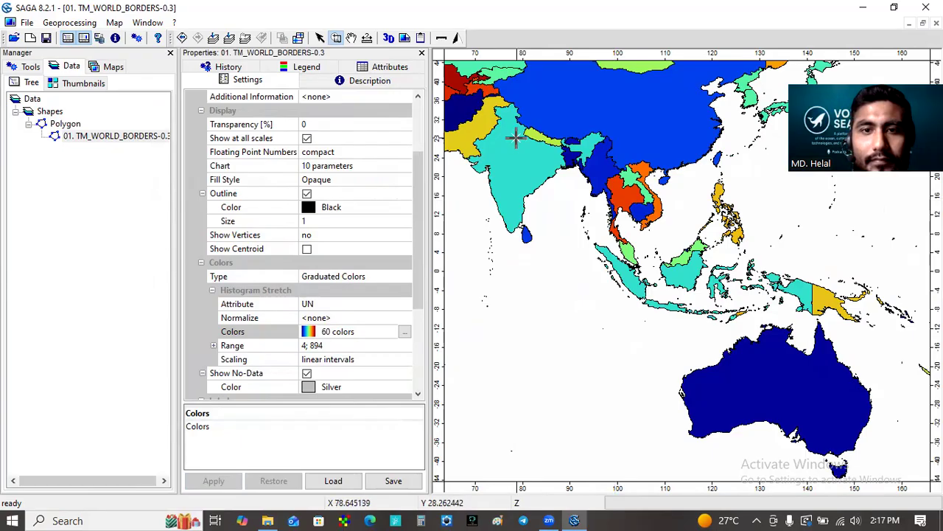
{"action": "left_click_drag", "start_coordinate": [517, 139], "coordinate": [680, 269]}
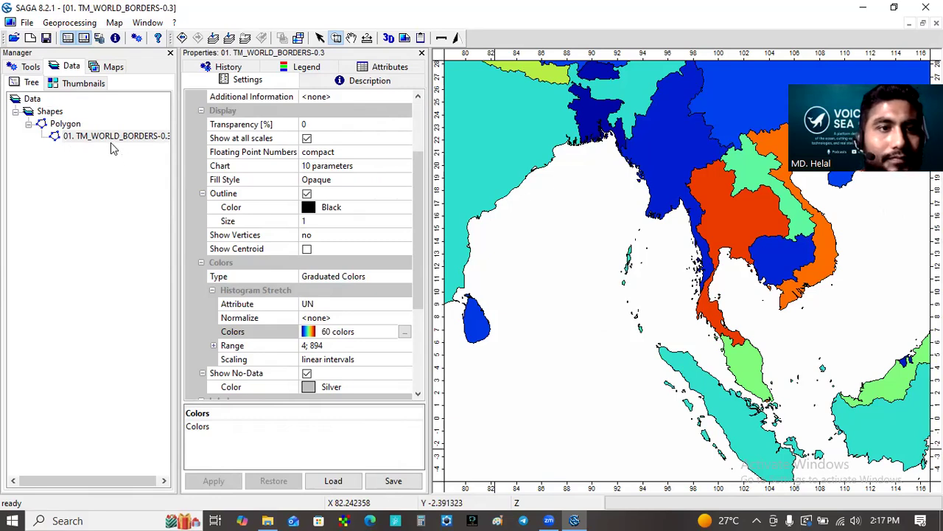
{"action": "left_click", "coordinate": [25, 66]}
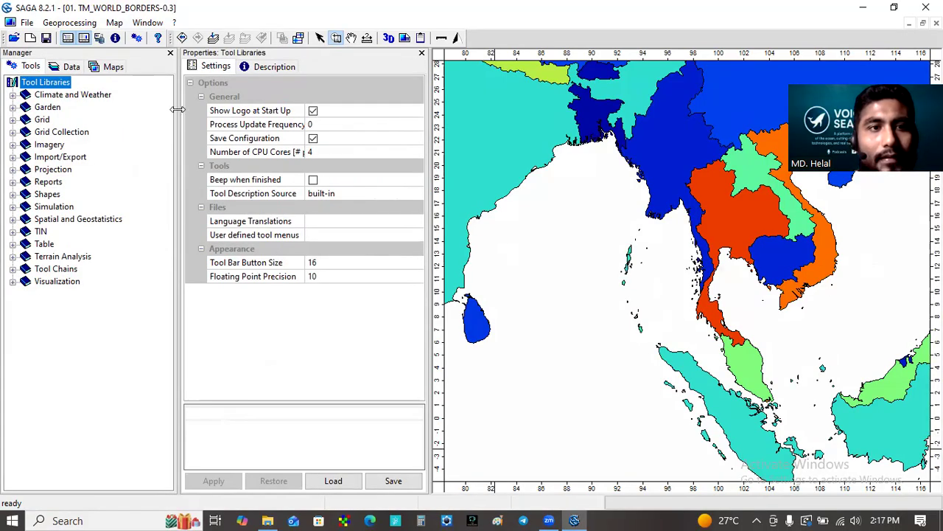
{"action": "left_click_drag", "start_coordinate": [181, 111], "coordinate": [183, 112]}
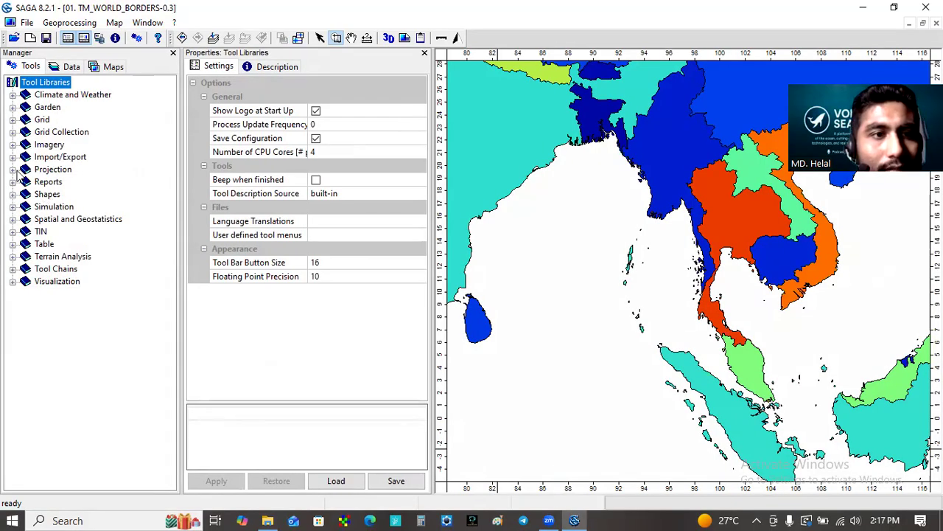
{"action": "left_click", "coordinate": [13, 120]}
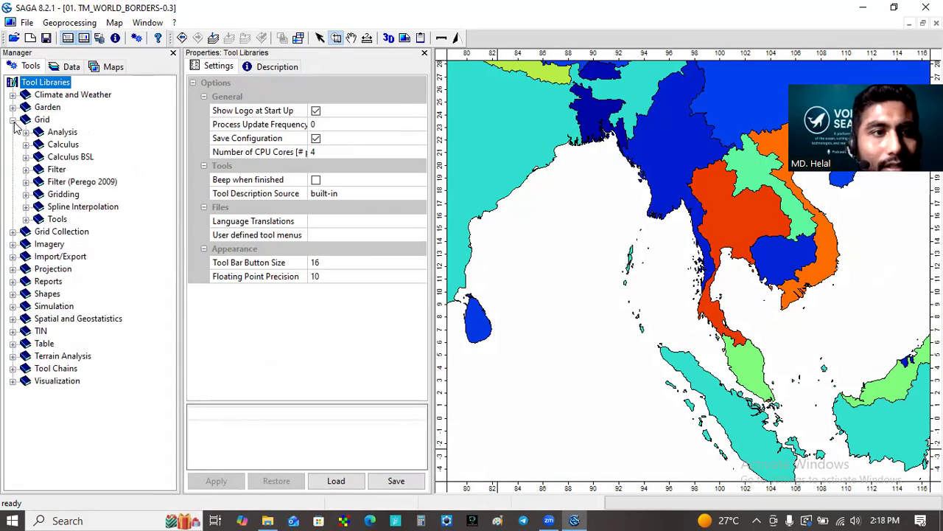
{"action": "left_click", "coordinate": [26, 219]}
{"action": "scroll", "coordinate": [110, 213], "scroll_direction": "down", "scroll_amount": 2}
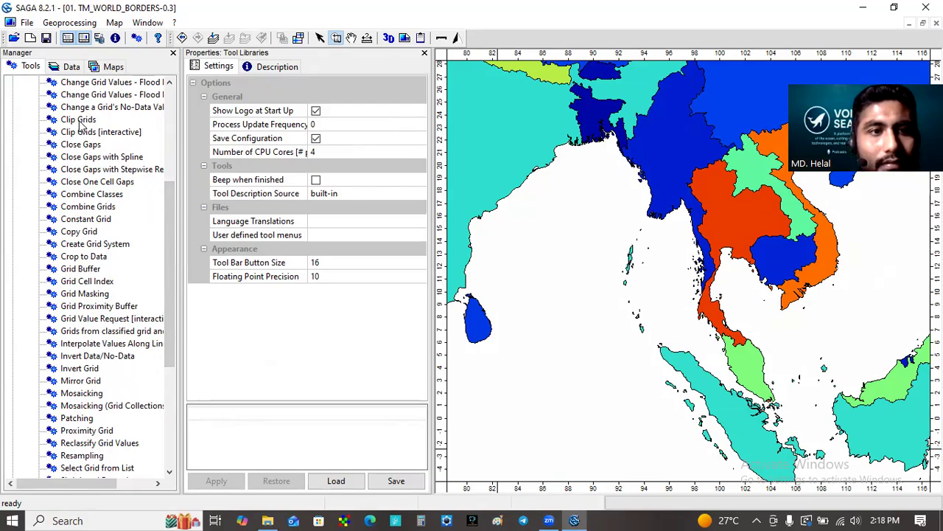
{"action": "left_click", "coordinate": [93, 246]}
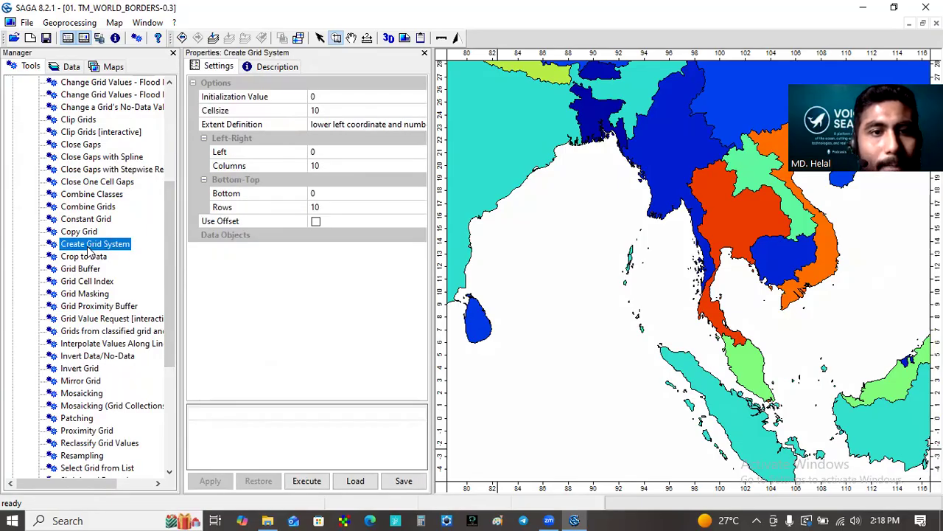
{"action": "double_click", "coordinate": [88, 248]}
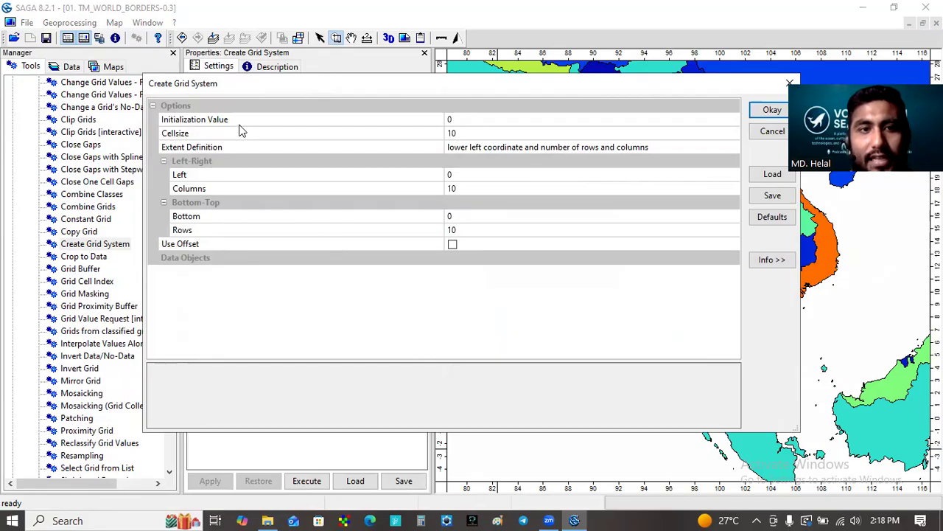
{"action": "left_click", "coordinate": [480, 119]}
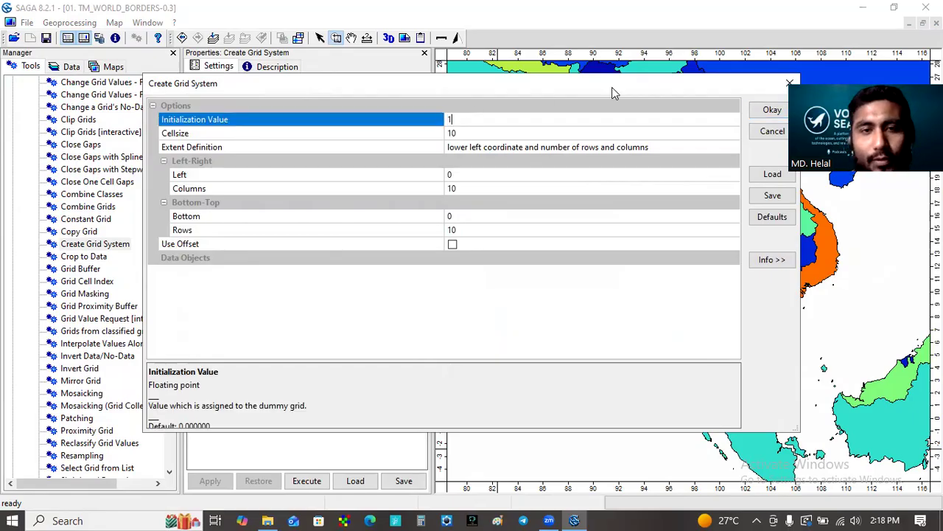
{"action": "left_click", "coordinate": [498, 133]}
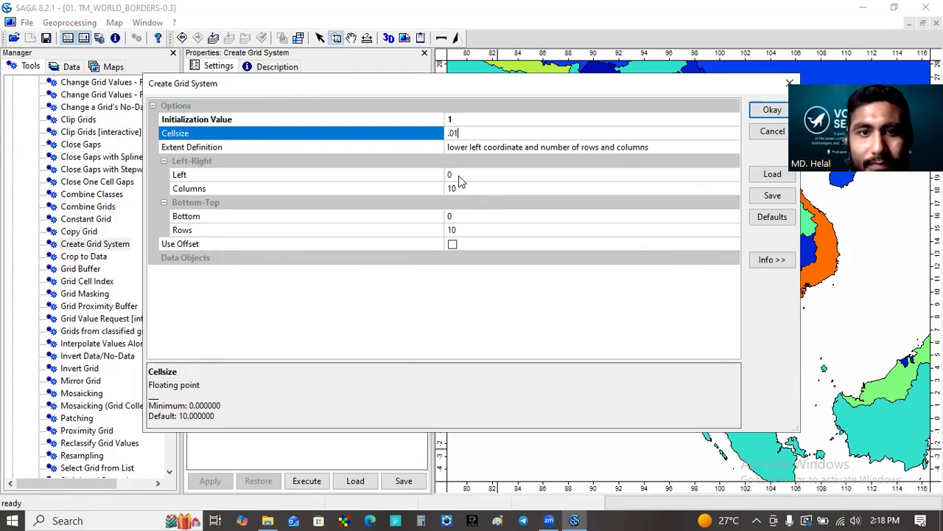
Step: Define the grid extent by lower left and upper right coordinates, with left set to 94 and right to 85
{"action": "left_click", "coordinate": [500, 152]}
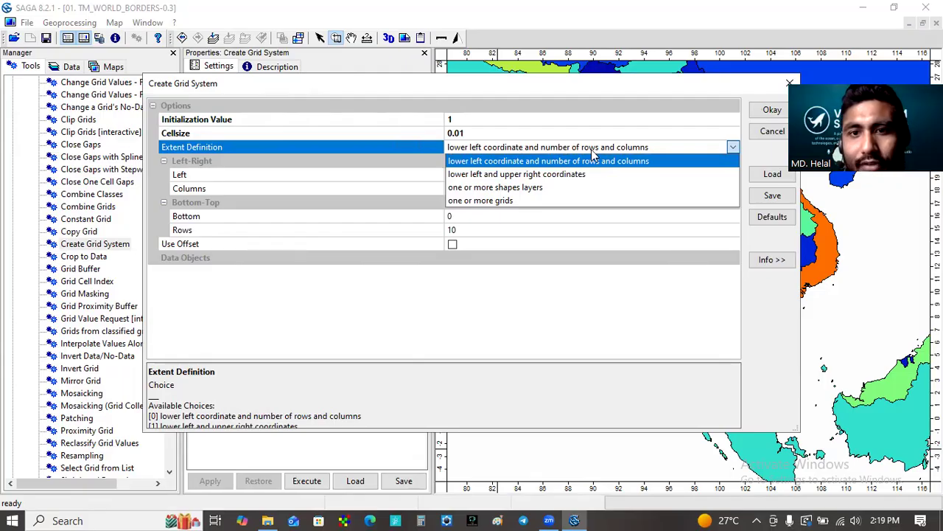
{"action": "left_click", "coordinate": [529, 175]}
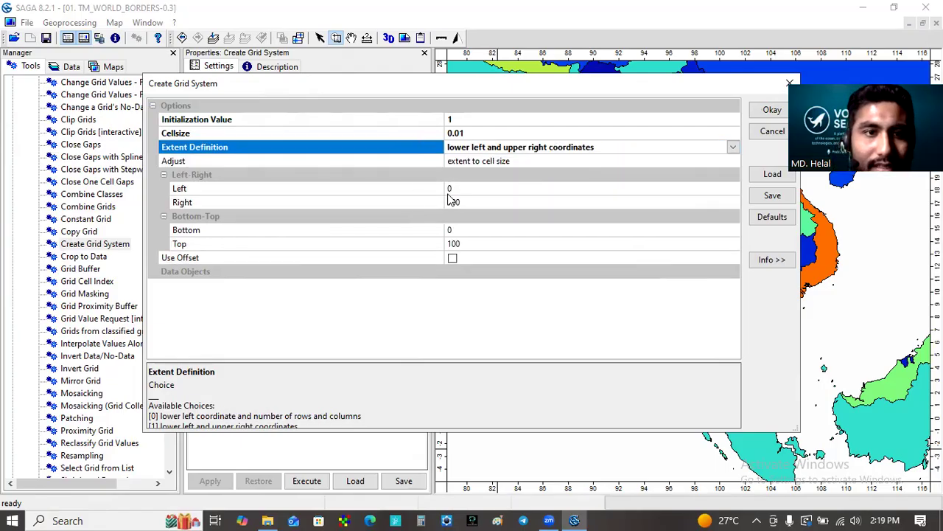
{"action": "left_click", "coordinate": [473, 187]}
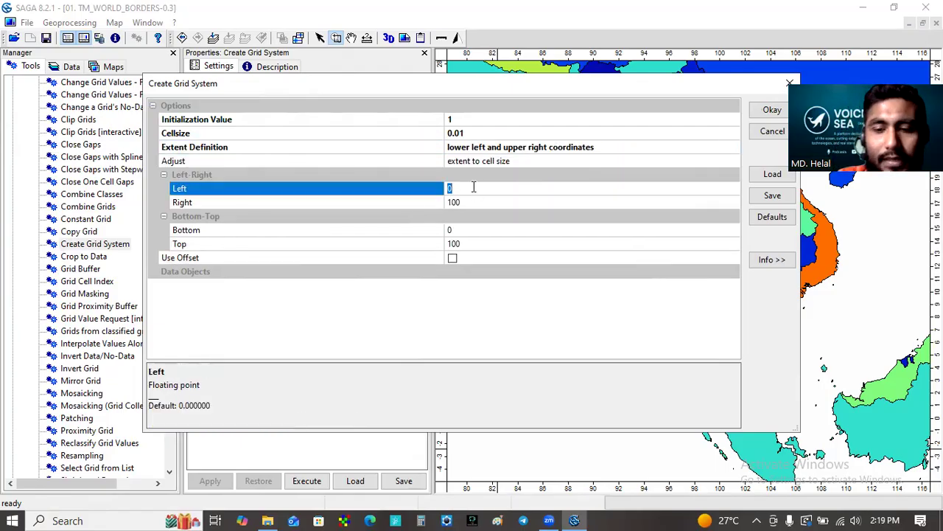
{"action": "key", "text": "BackSpace"}
{"action": "type", "text": "94"}
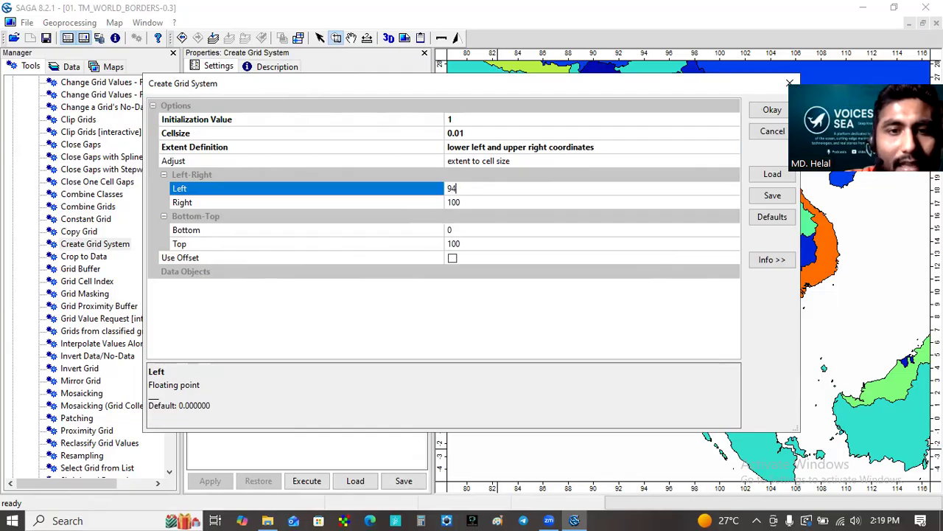
{"action": "left_click", "coordinate": [464, 202]}
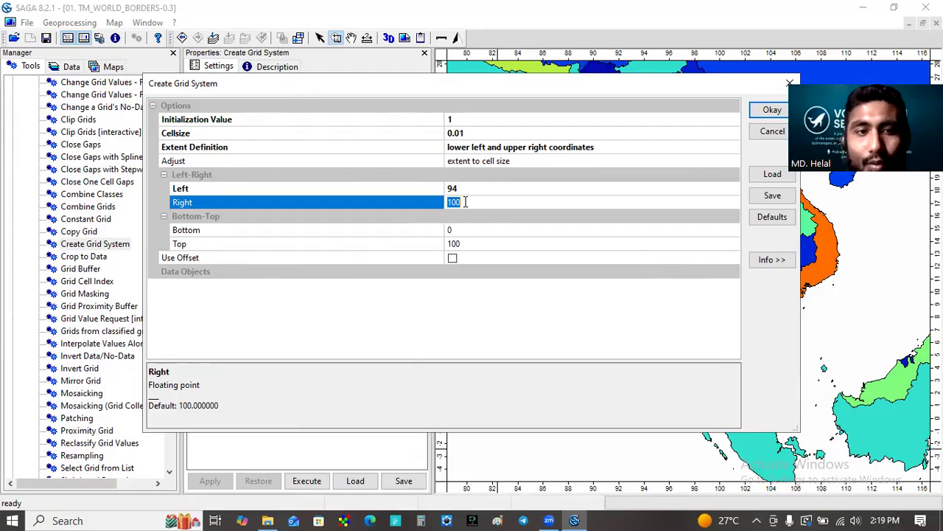
{"action": "key", "text": "BackSpace"}
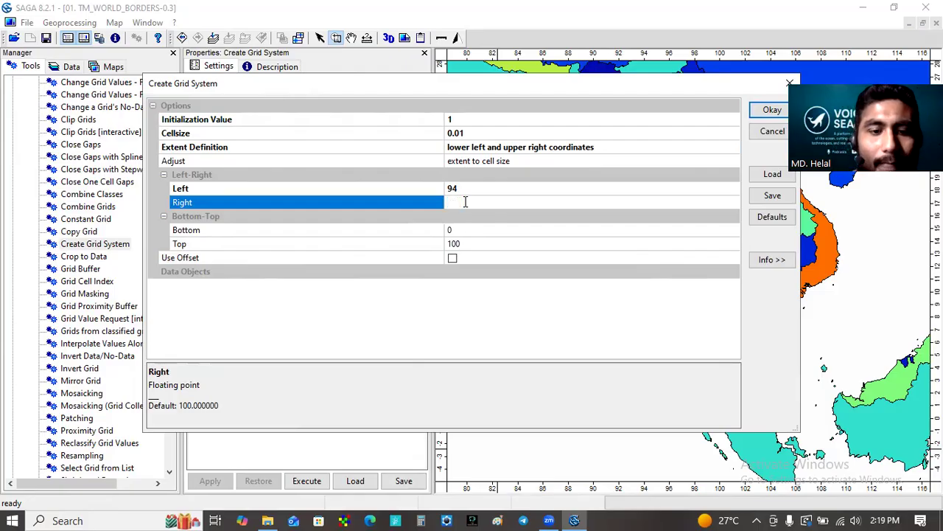
{"action": "type", "text": "85"}
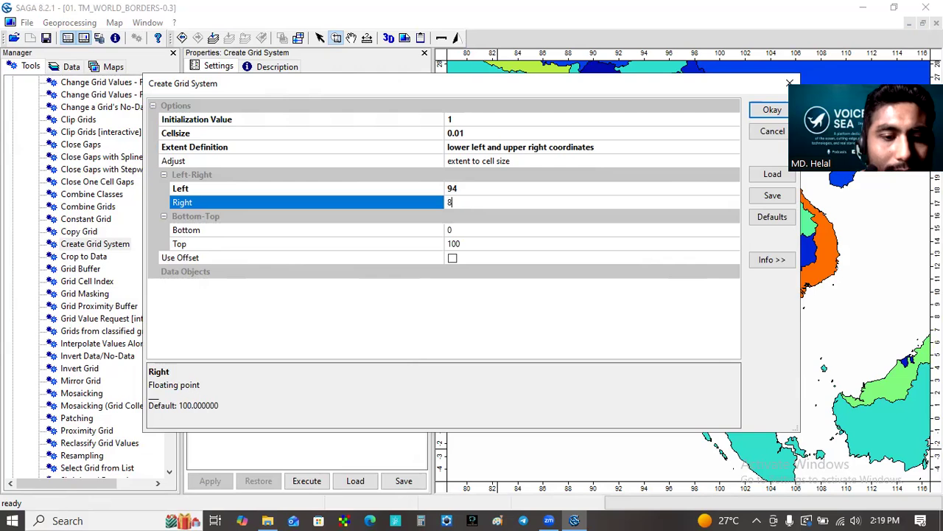
Step: Set the grid extent's bottom coordinate to 13 and its top coordinate to 22
{"action": "left_click", "coordinate": [475, 229]}
{"action": "key", "text": "BackSpace"}
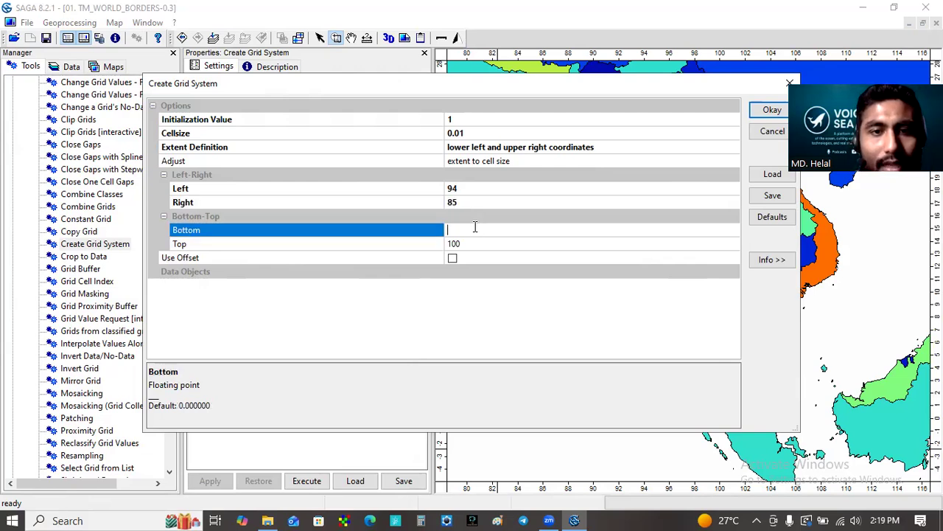
{"action": "type", "text": "13"}
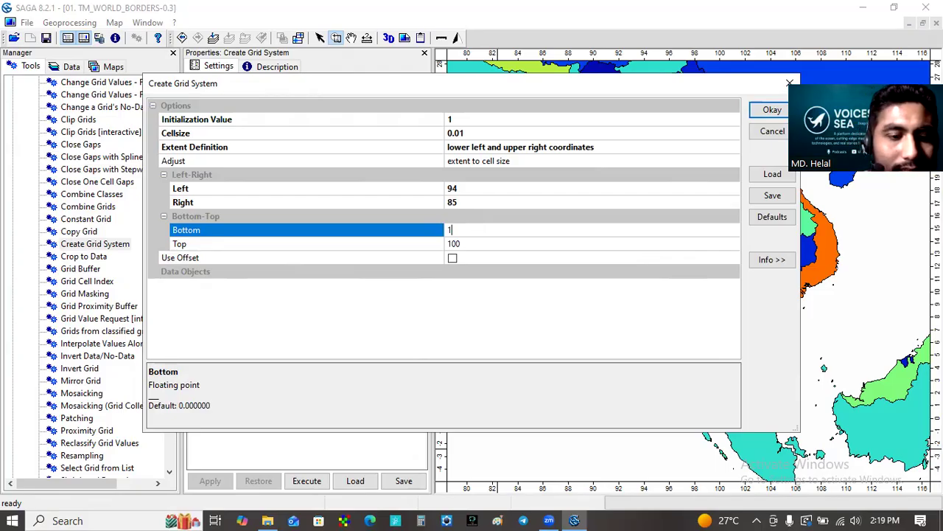
{"action": "left_click", "coordinate": [489, 245]}
{"action": "key", "text": "BackSpace"}
{"action": "type", "text": "22"}
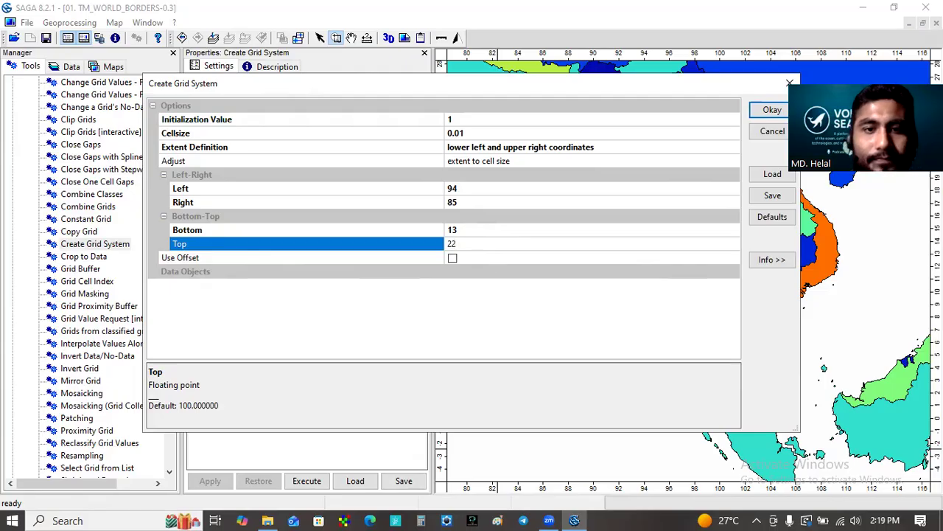
Step: Enable the offset with X and Y offsets of 0.005 and run the Create Grid System tool
{"action": "left_click", "coordinate": [453, 258]}
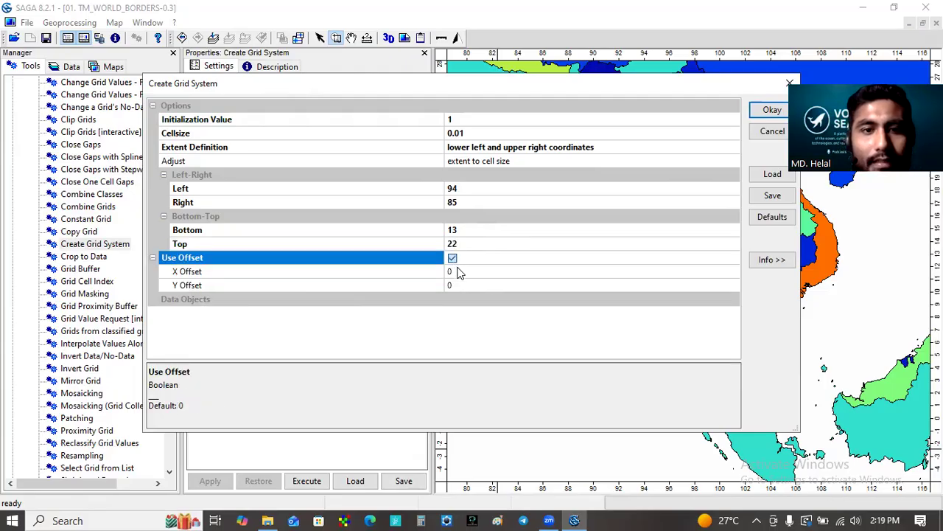
{"action": "left_click", "coordinate": [456, 273]}
{"action": "key", "text": "BackSpace"}
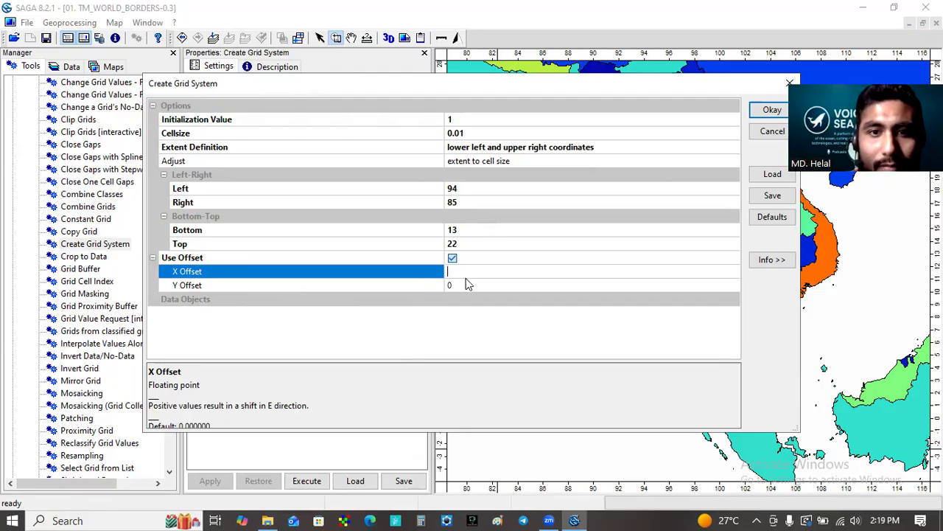
{"action": "type", "text": ".005"}
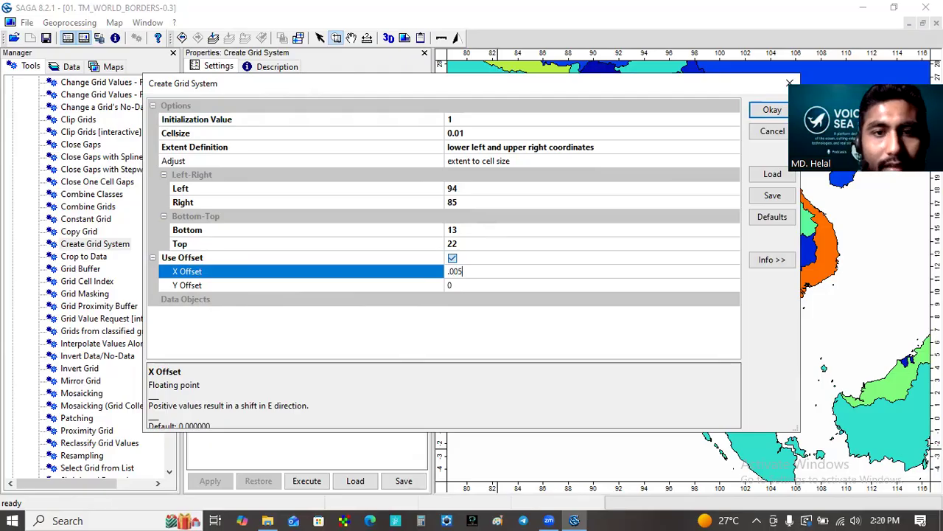
{"action": "left_click", "coordinate": [473, 287]}
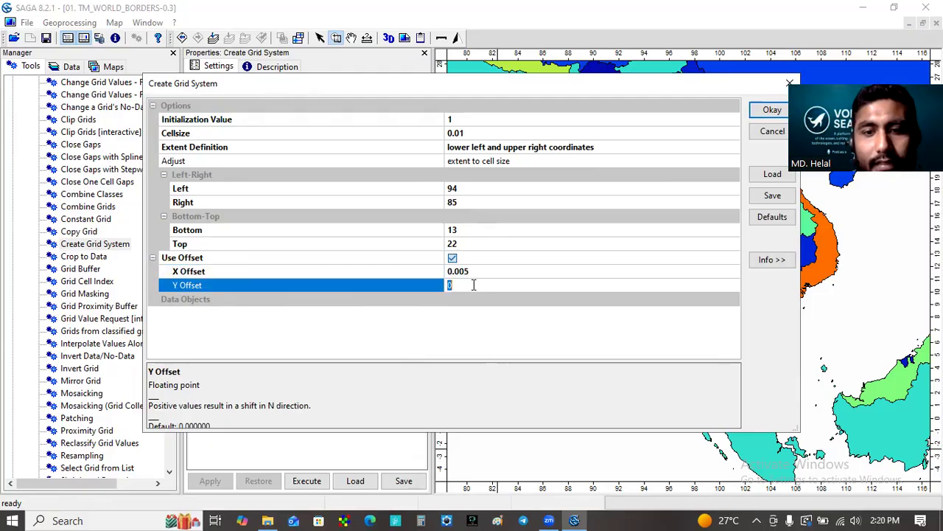
{"action": "type", "text": ".005"}
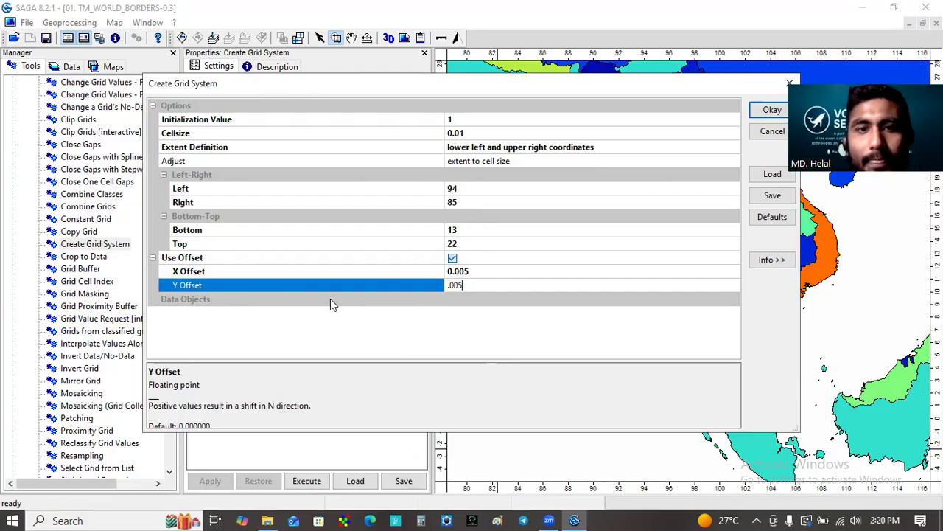
{"action": "left_click", "coordinate": [782, 111]}
{"action": "left_click", "coordinate": [785, 111]}
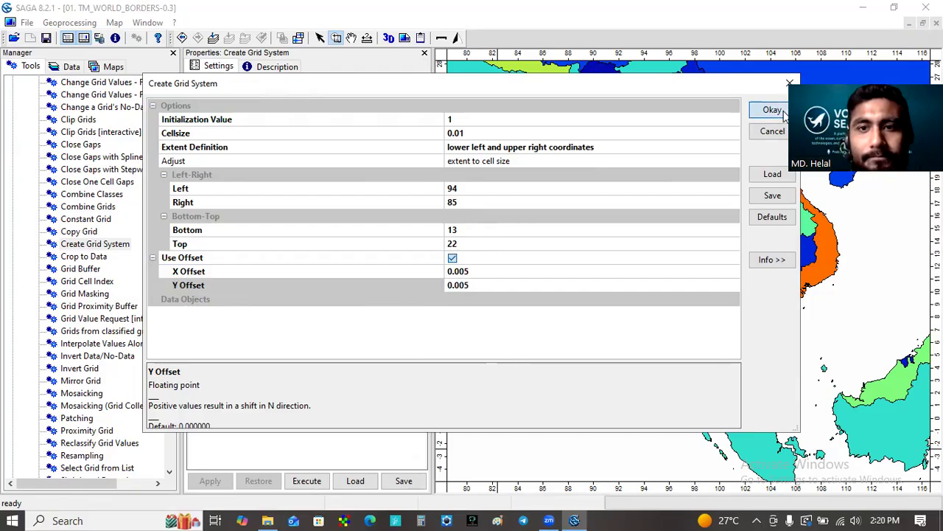
Step: Enter Grid_.01_BOB as the new name in the settings of the Dummy Grid
{"action": "left_click", "coordinate": [70, 66]}
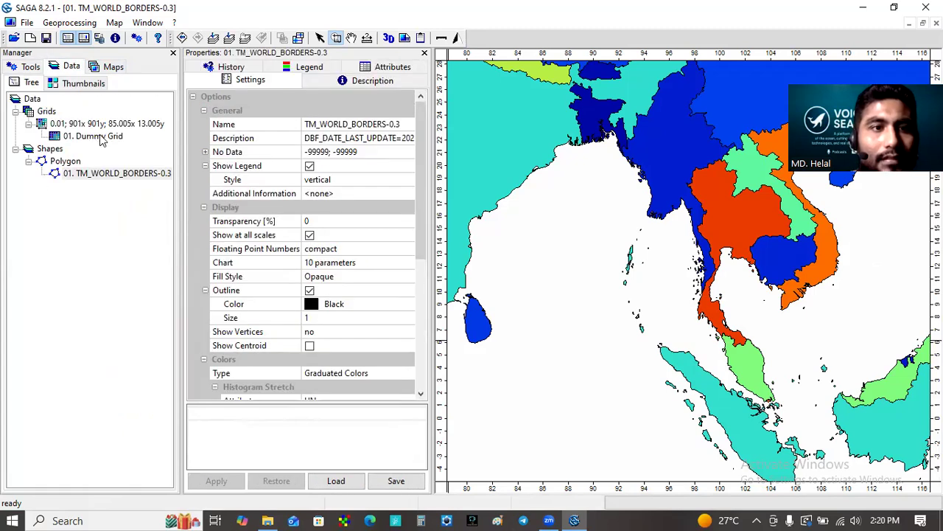
{"action": "left_click", "coordinate": [101, 137]}
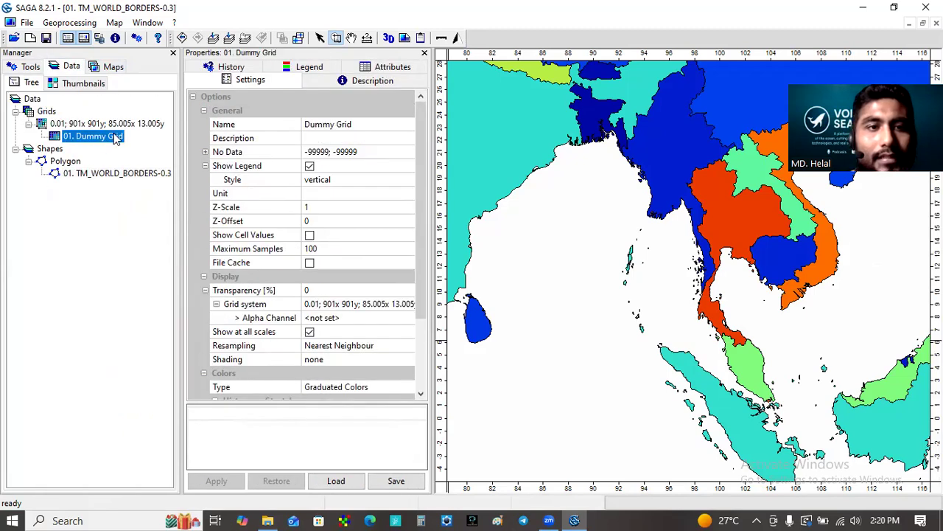
{"action": "left_click", "coordinate": [353, 125]}
{"action": "left_click", "coordinate": [358, 123]}
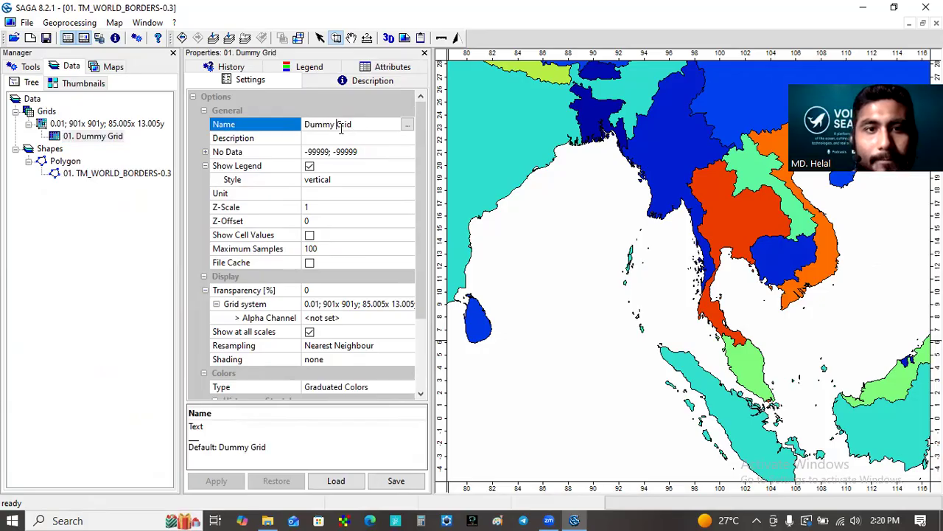
{"action": "key", "text": "BackSpace"}
{"action": "key", "text": "BackSpace"}
{"action": "key", "text": "BackSpace"}
{"action": "key", "text": "BackSpace"}
{"action": "key", "text": "BackSpace"}
{"action": "key", "text": "BackSpace"}
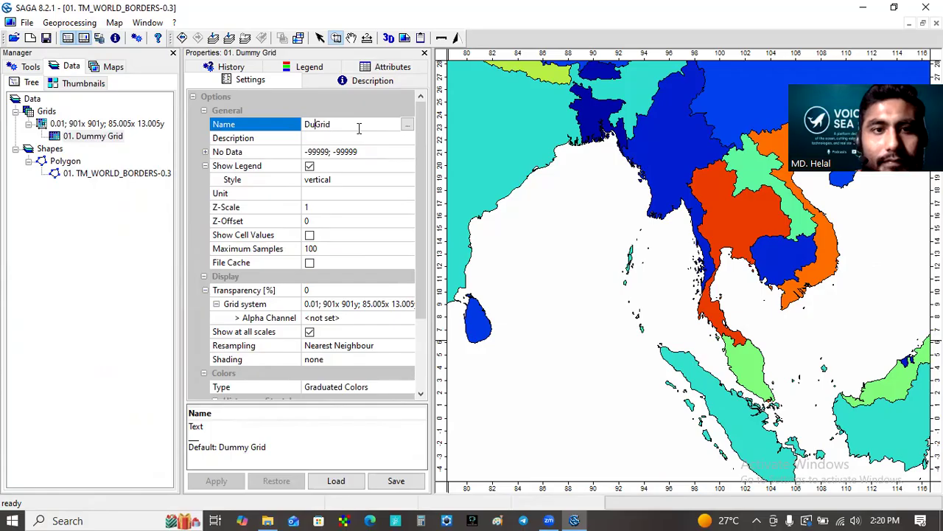
{"action": "left_click", "coordinate": [350, 127]}
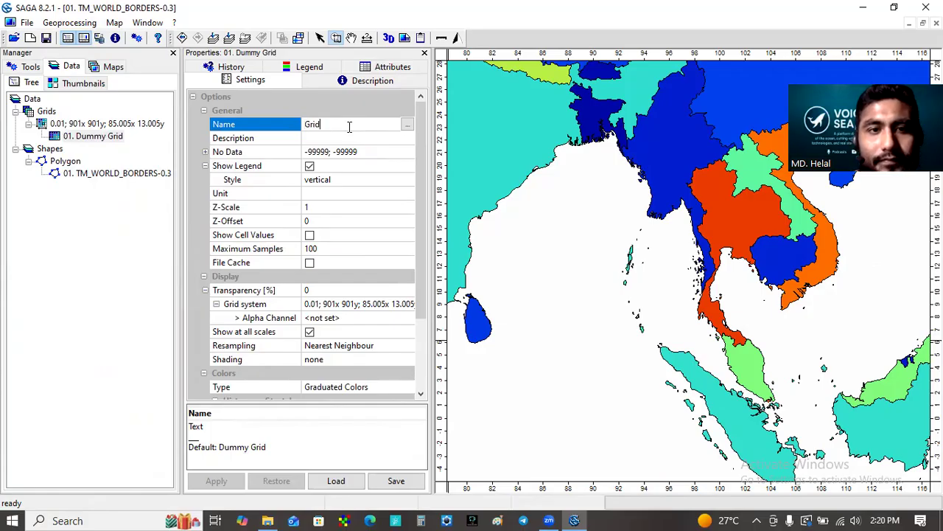
{"action": "type", "text": "_"}
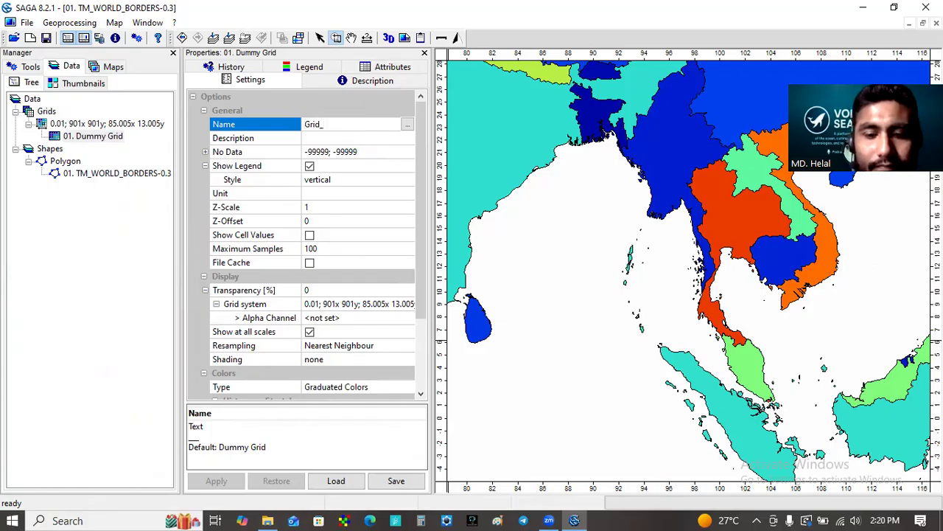
{"action": "type", "text": "01"}
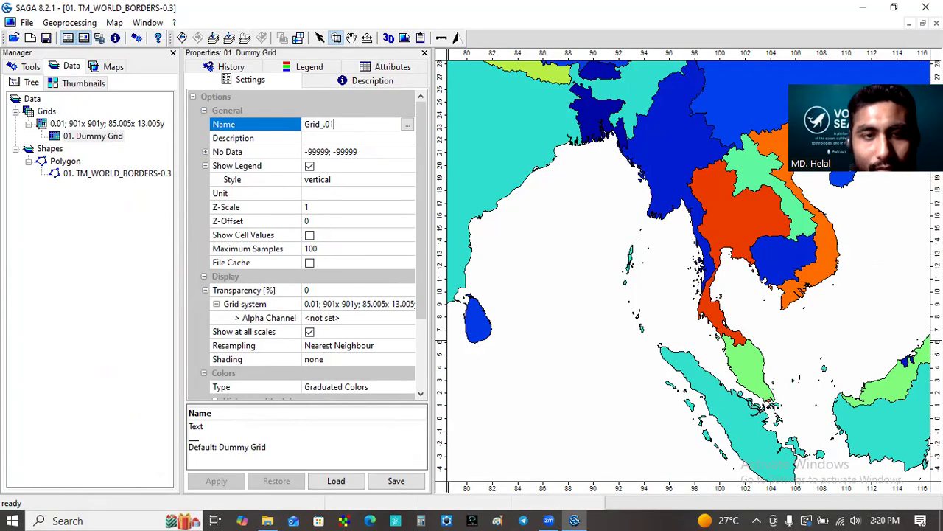
{"action": "type", "text": "_"}
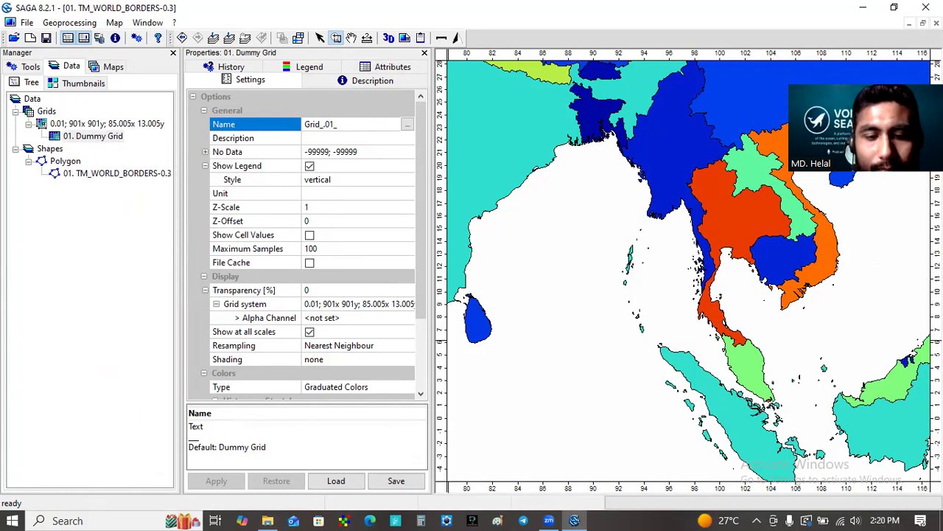
{"action": "type", "text": "BOB"}
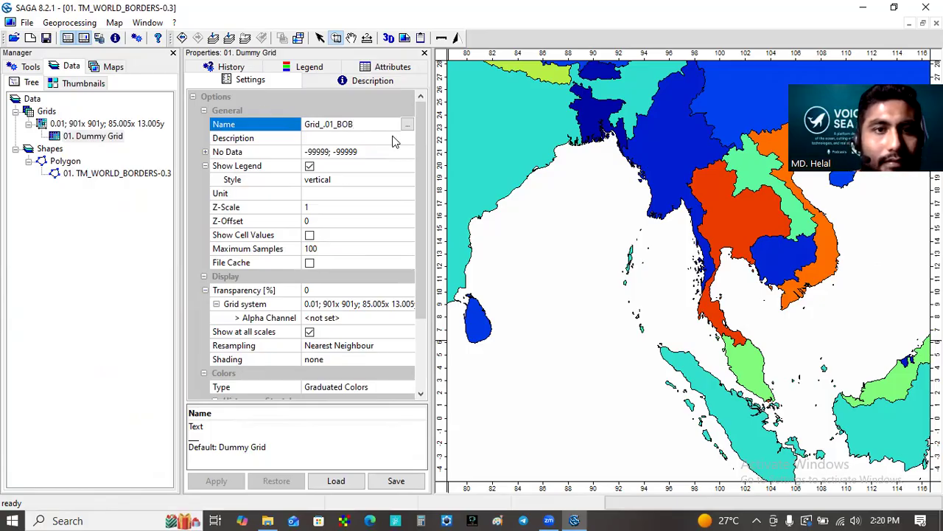
{"action": "left_click", "coordinate": [370, 210]}
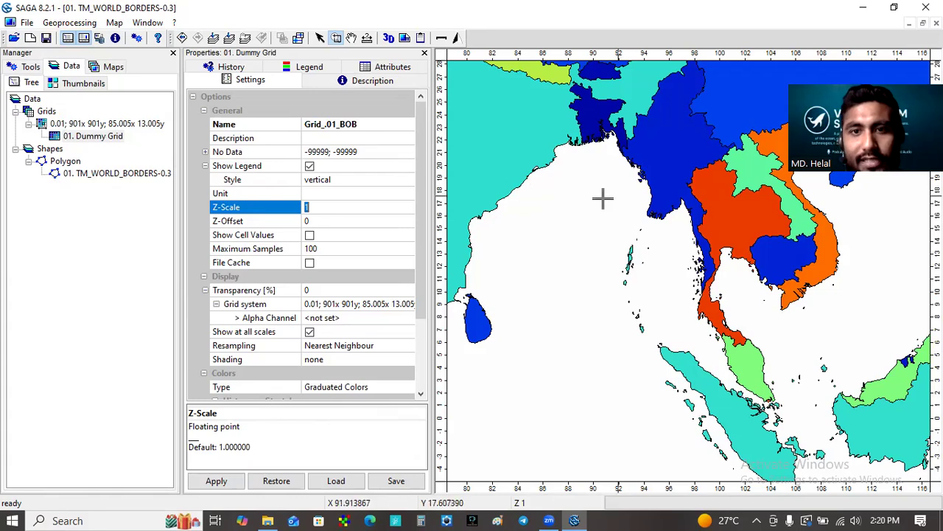
{"action": "left_click_drag", "start_coordinate": [528, 110], "coordinate": [718, 274]}
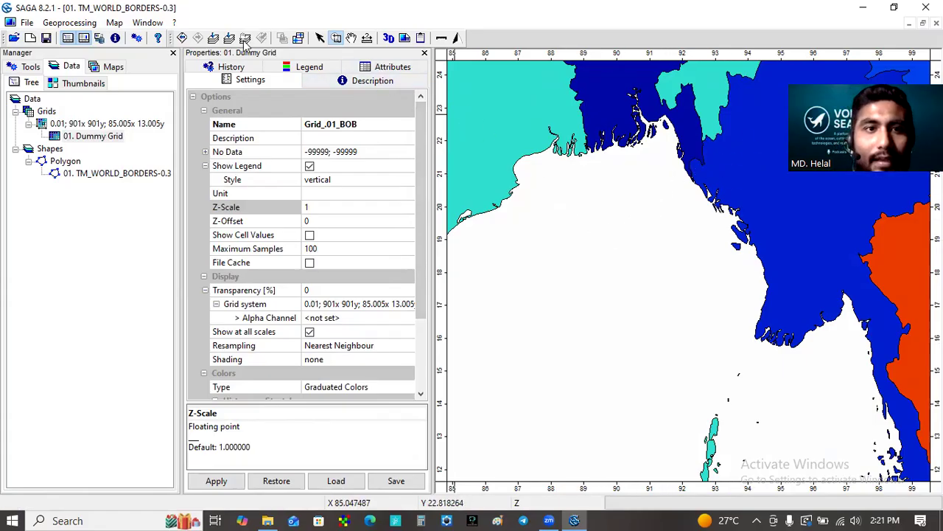
{"action": "left_click", "coordinate": [213, 38]}
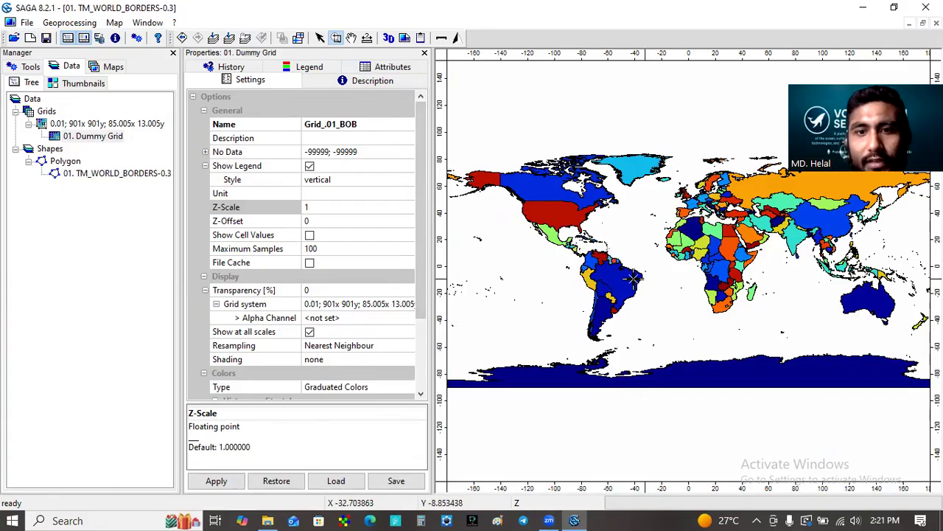
{"action": "left_click_drag", "start_coordinate": [669, 235], "coordinate": [754, 319]}
{"action": "left_click_drag", "start_coordinate": [546, 161], "coordinate": [740, 386]}
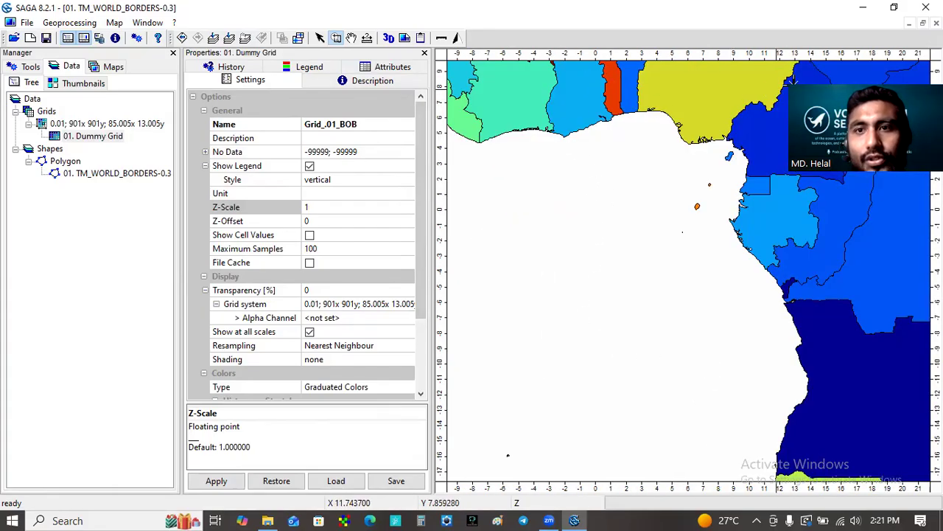